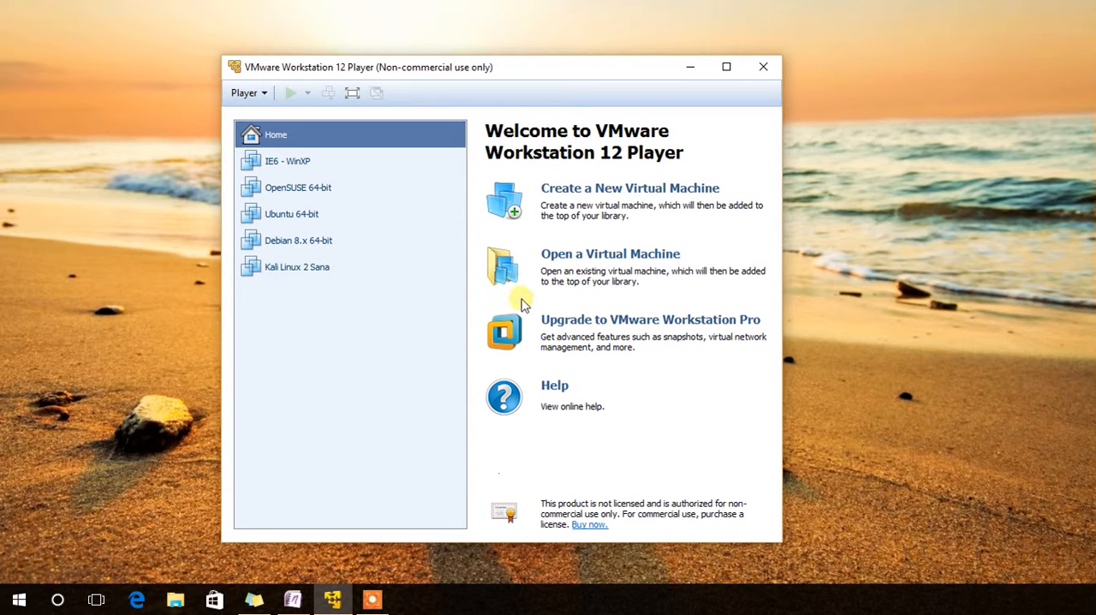
# Start a new virtual machine from the Windows Server 2008 disc image, with full name server2008 and no product key.
pyautogui.click(601, 190)
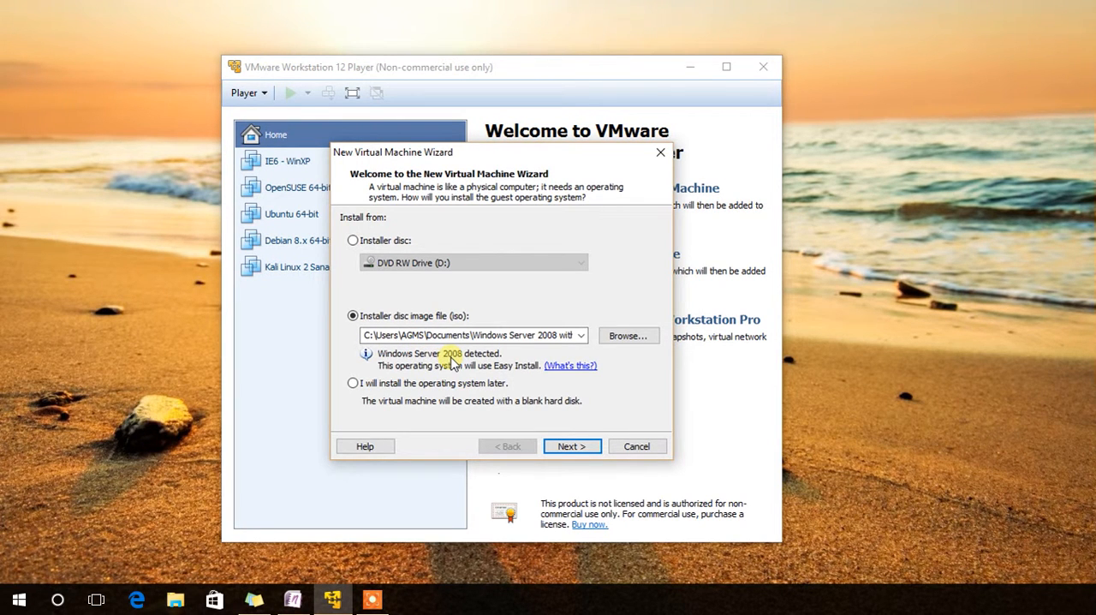
pyautogui.click(560, 448)
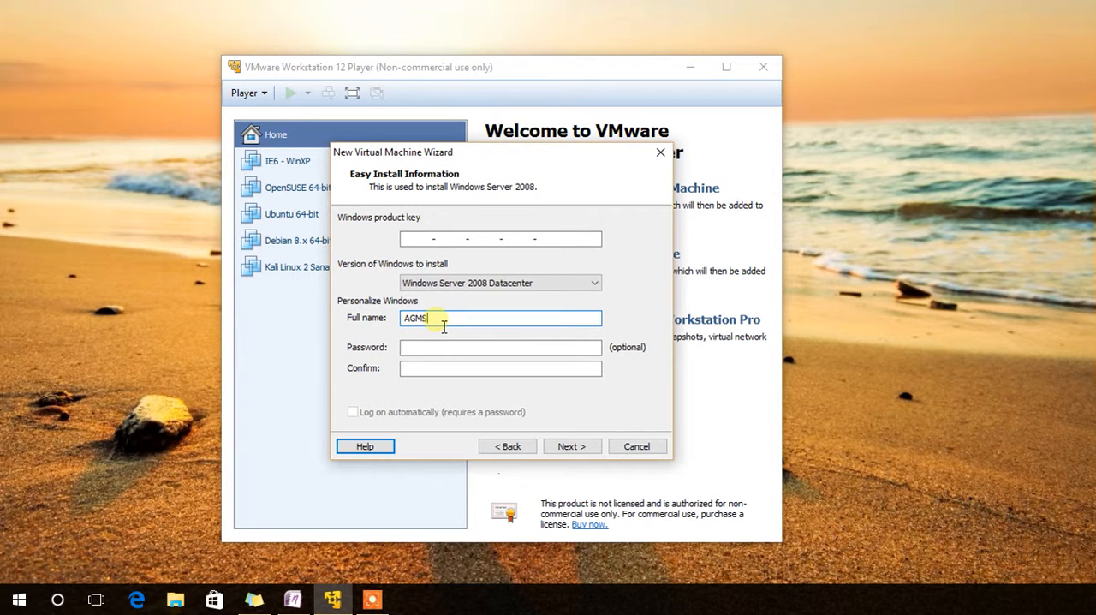
pyautogui.press('BackSpace')
pyautogui.press('BackSpace')
pyautogui.write('server2008')
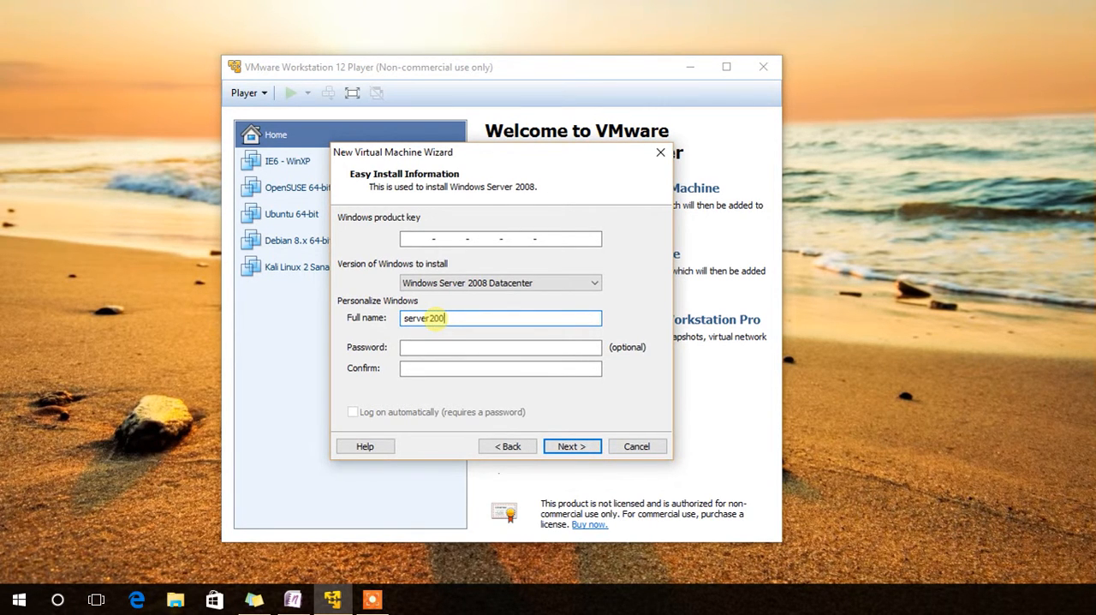
pyautogui.click(557, 446)
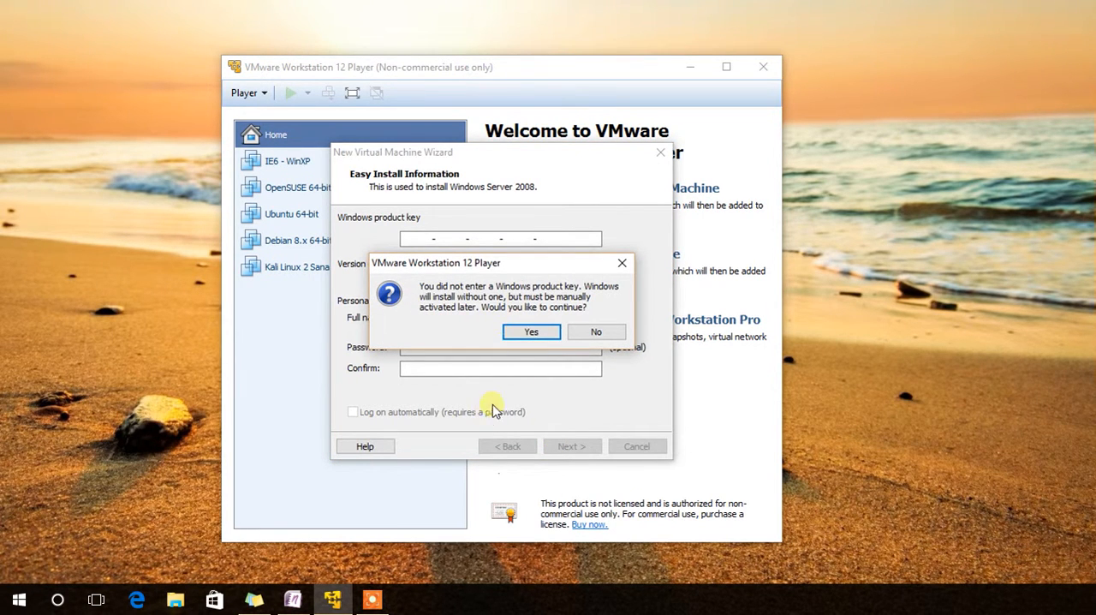
pyautogui.click(532, 332)
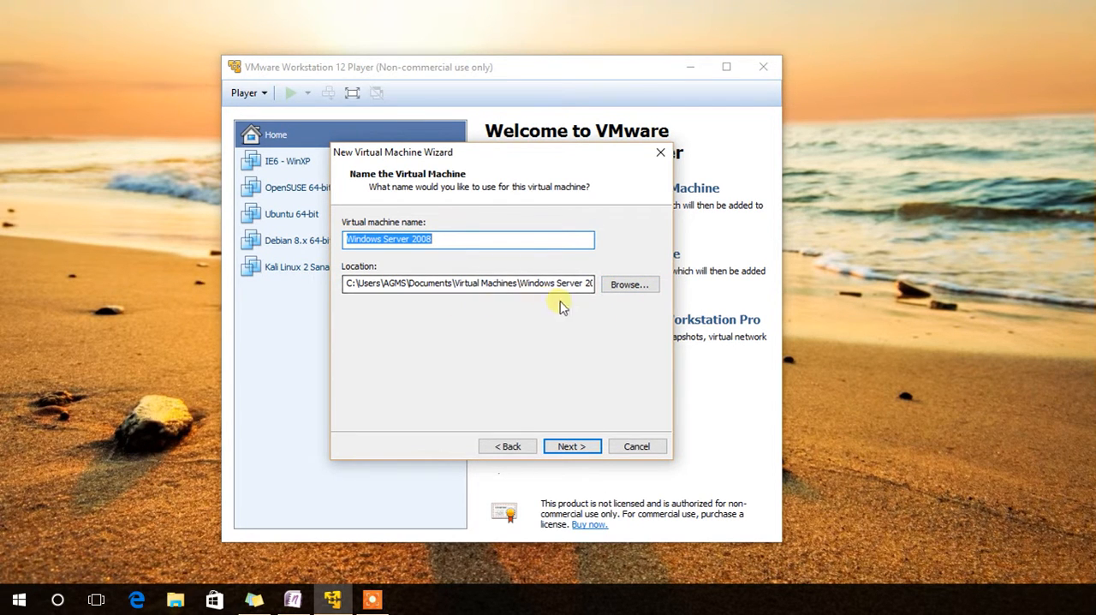
# Accept the machine name Windows Server 2008 and its default location, and store a 300 GB virtual disk as a single file.
pyautogui.moveTo(453, 286); pyautogui.dragTo(554, 304)
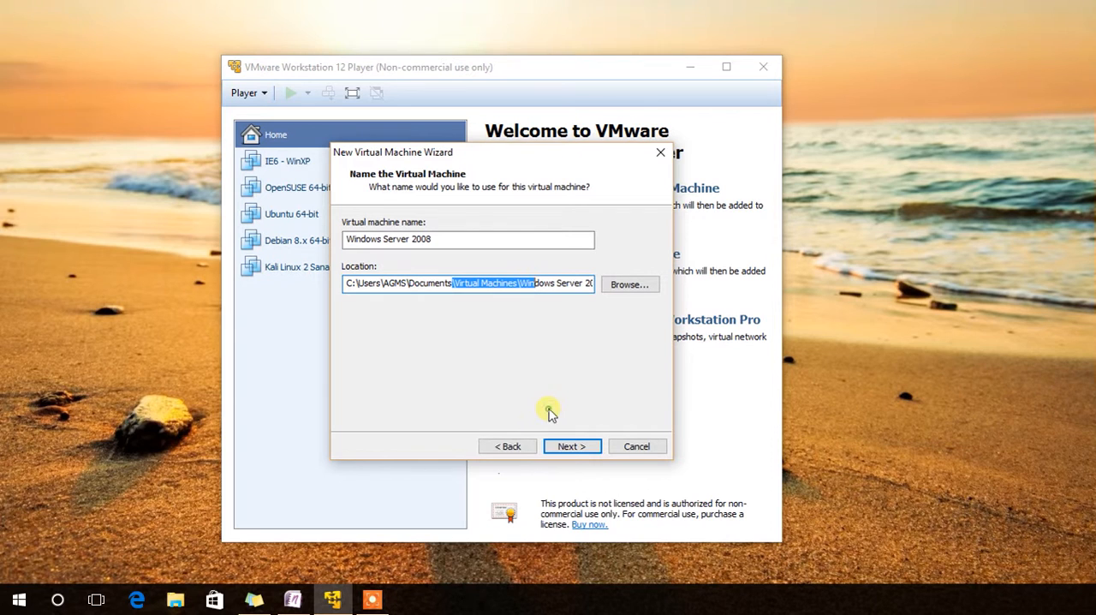
pyautogui.click(571, 448)
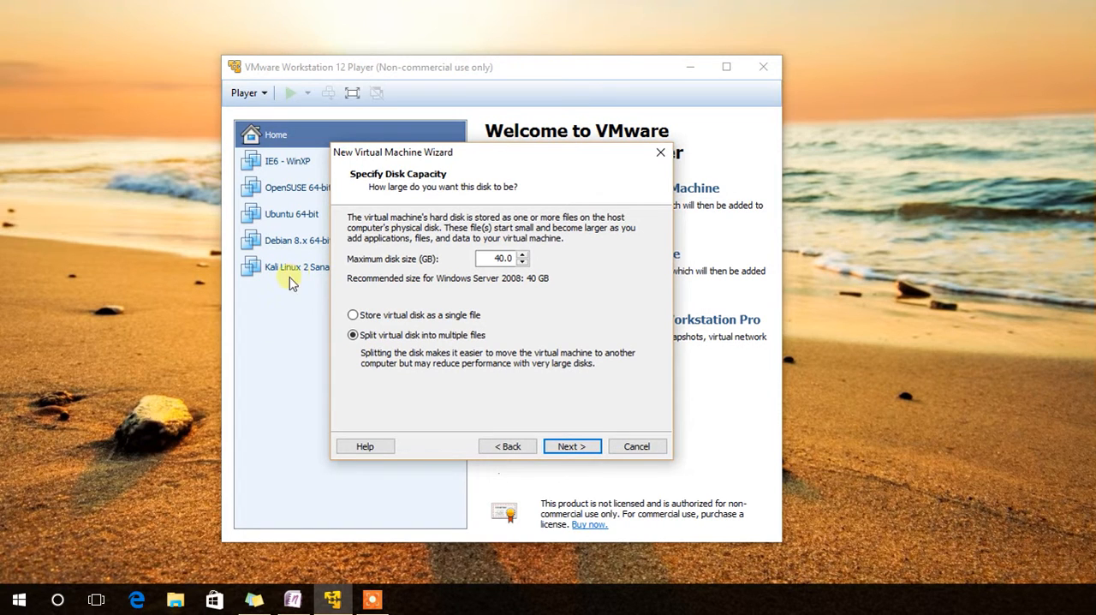
pyautogui.moveTo(393, 152)
pyautogui.mouseDown()
pyautogui.moveTo(349, 153)
pyautogui.moveTo(387, 164)
pyautogui.mouseUp()
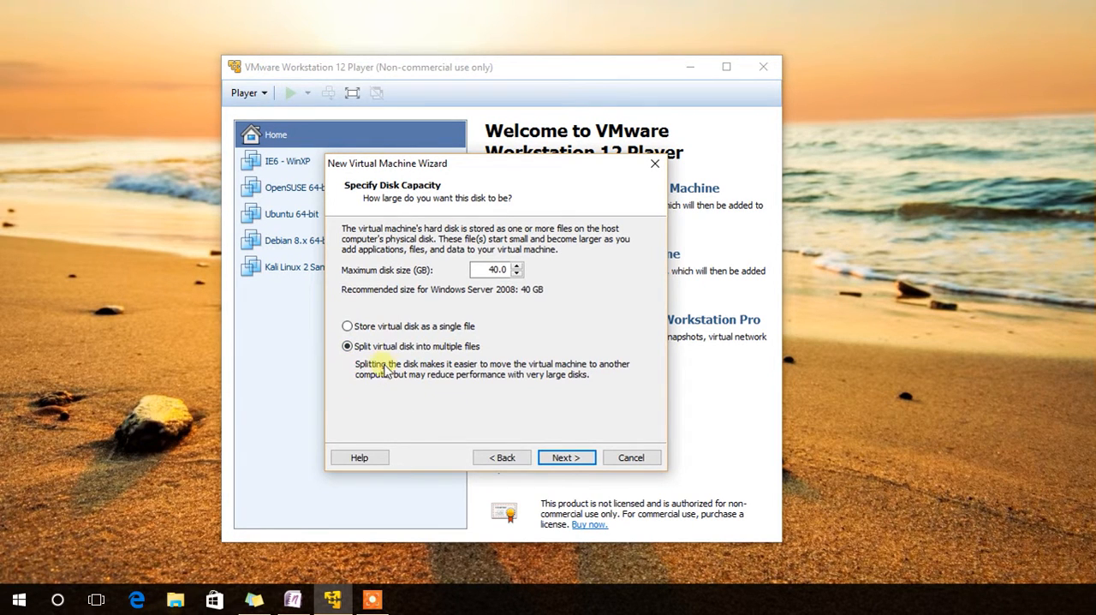
pyautogui.click(348, 327)
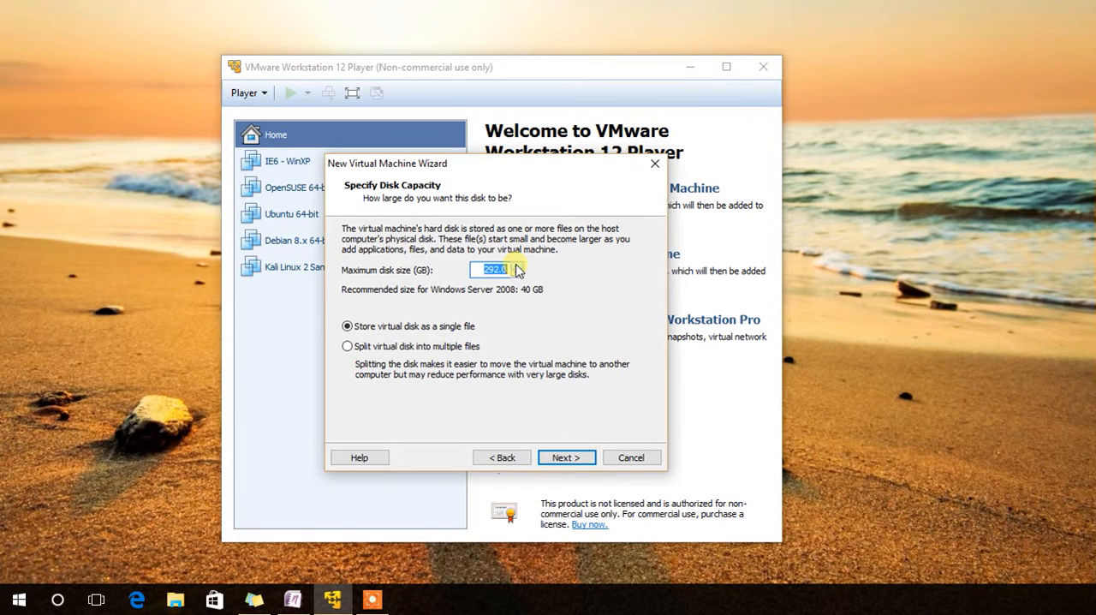
pyautogui.click(517, 267)
pyautogui.click(561, 457)
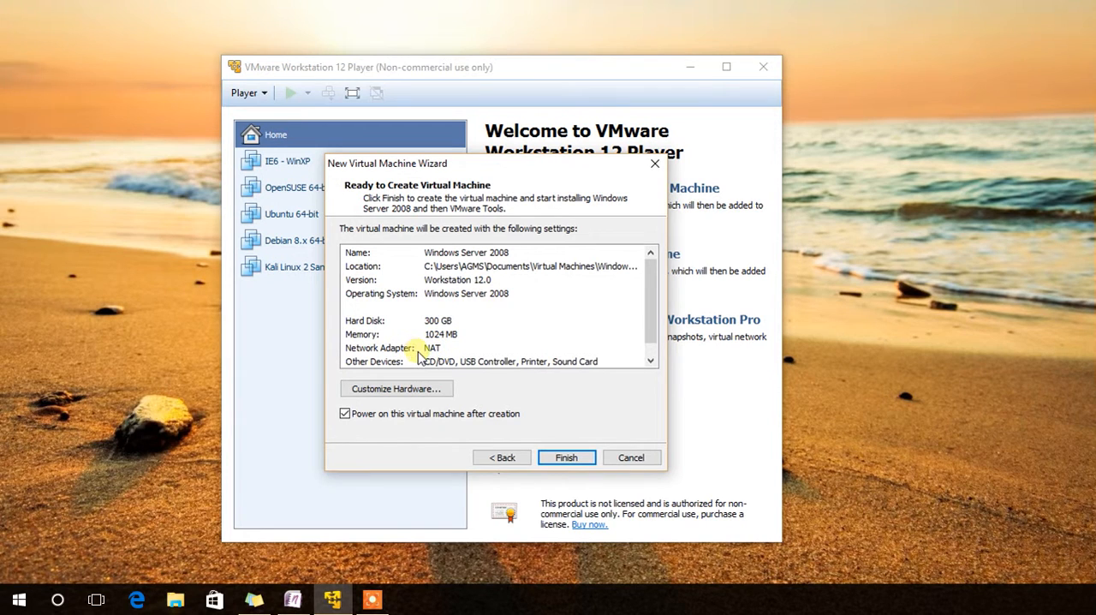
# Review the new virtual machine's settings summary and its network adapter's hardware options.
pyautogui.moveTo(648, 337)
pyautogui.mouseDown()
pyautogui.moveTo(653, 346)
pyautogui.moveTo(652, 318)
pyautogui.mouseUp()
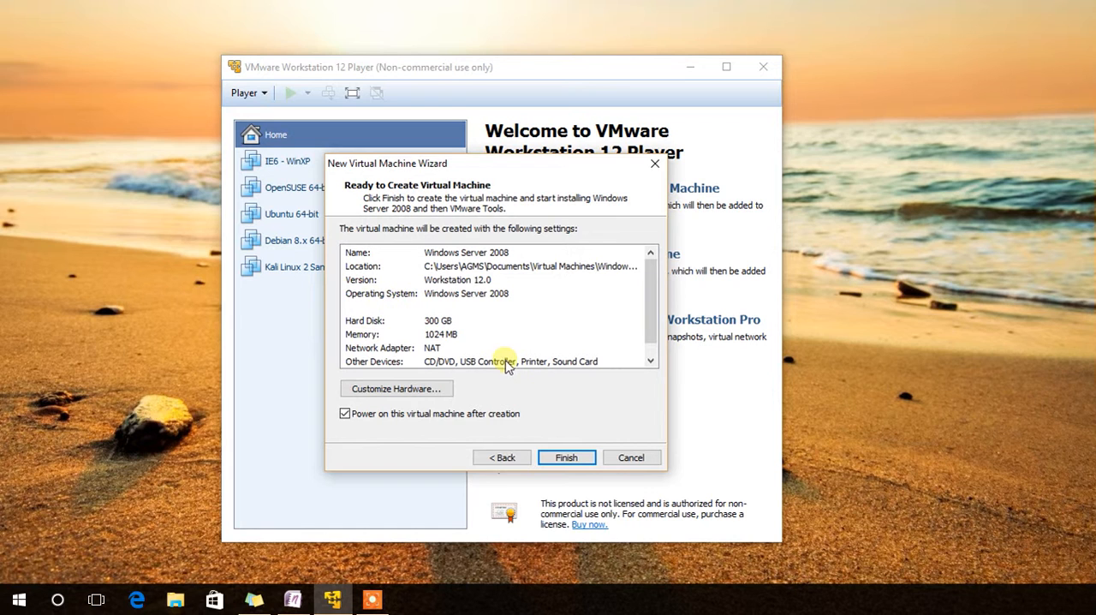
pyautogui.click(398, 391)
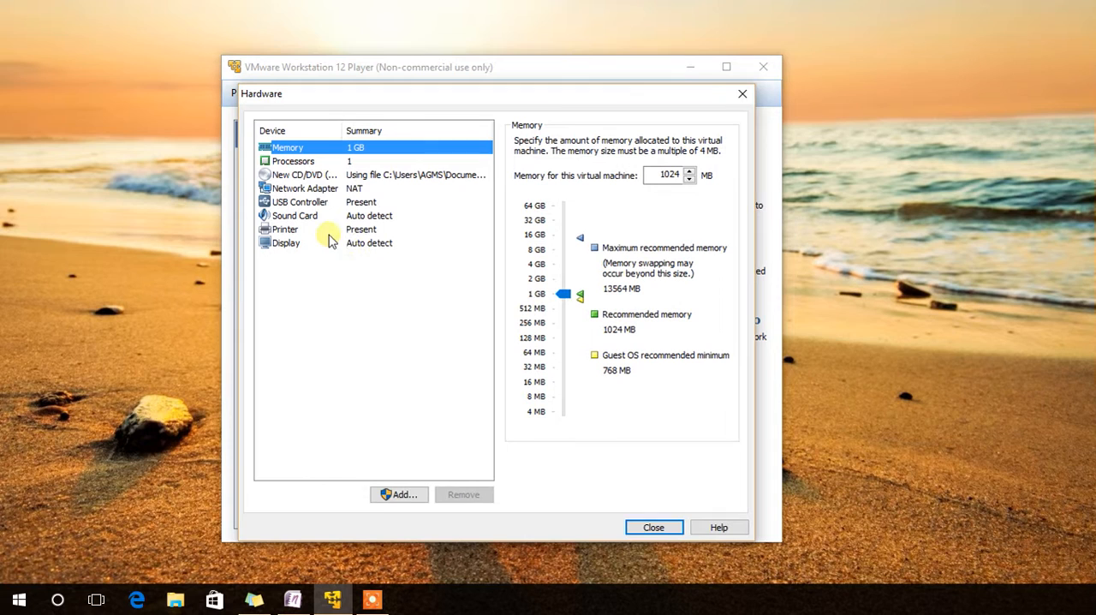
pyautogui.click(302, 190)
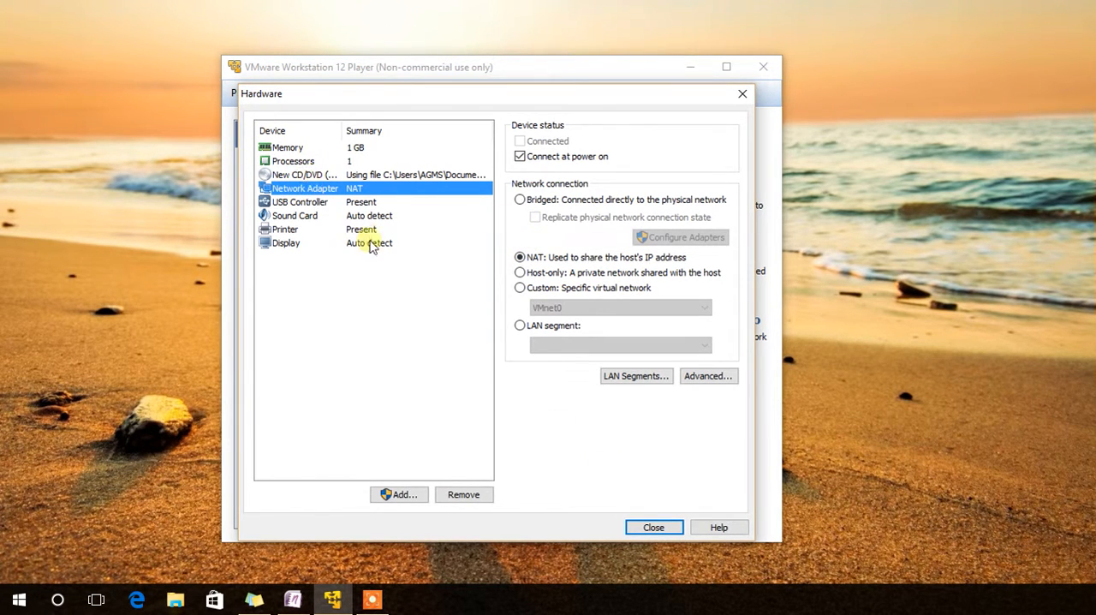
pyautogui.click(653, 526)
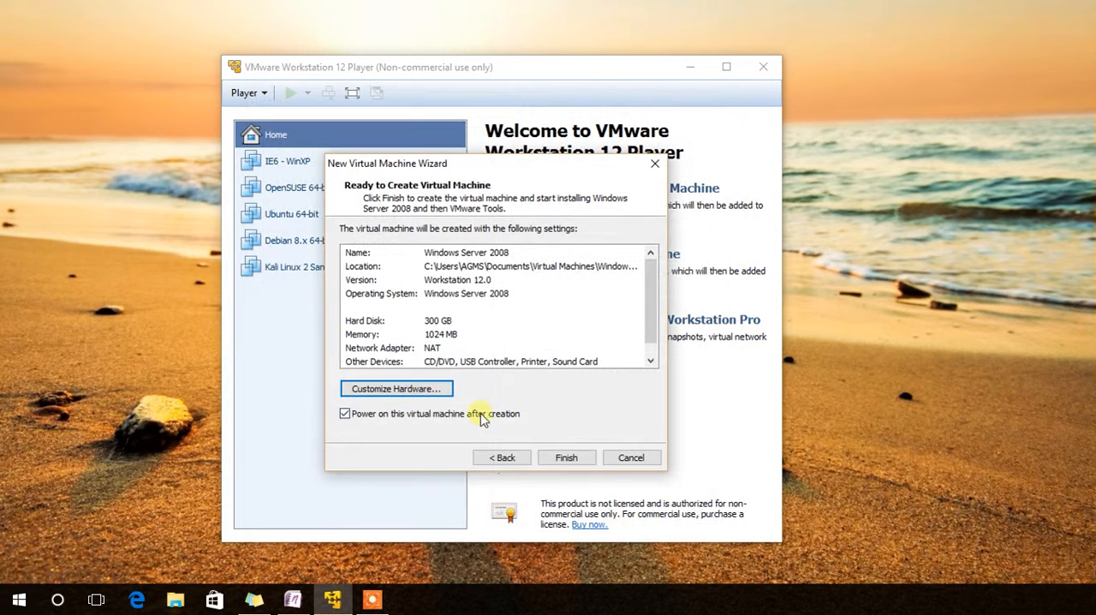
# Finish creating the virtual machine so it powers on and installs, and dismiss the Easy Install notice.
pyautogui.click(565, 463)
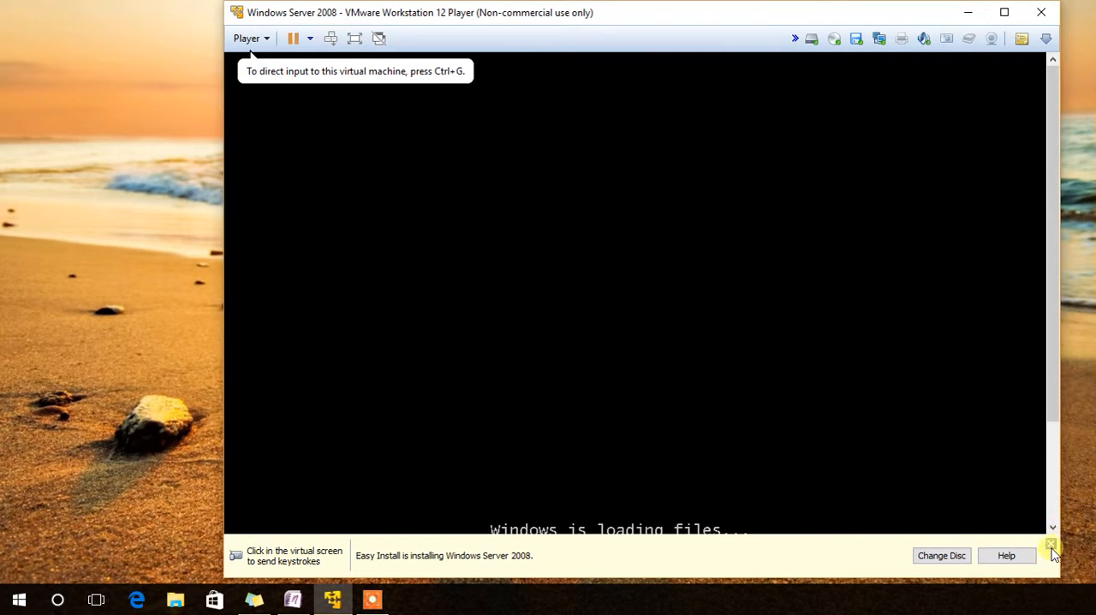
pyautogui.click(1051, 545)
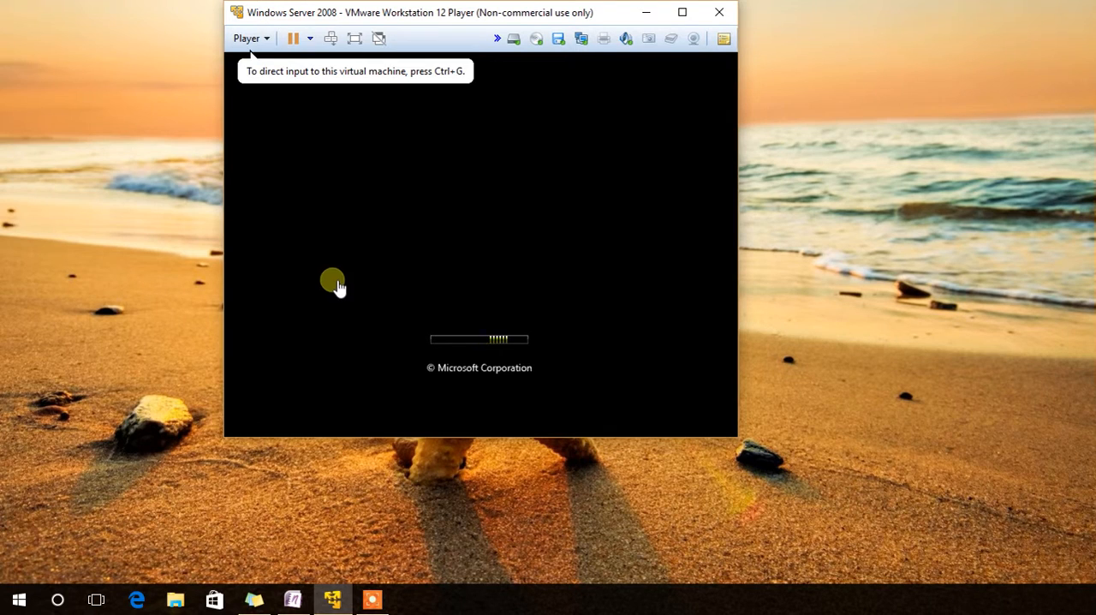
pyautogui.click(372, 600)
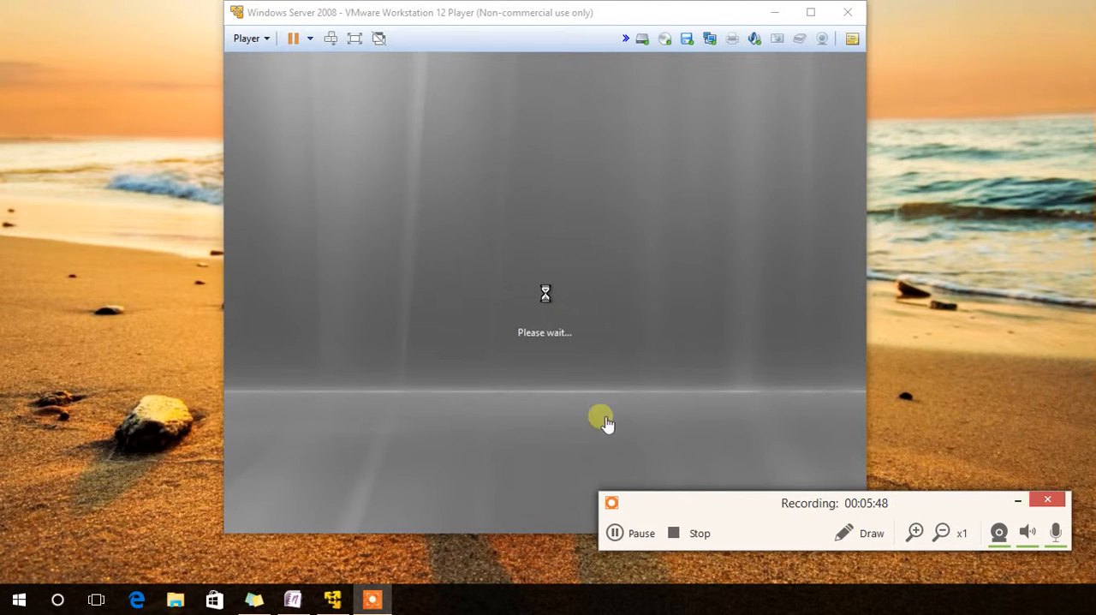
pyautogui.click(618, 538)
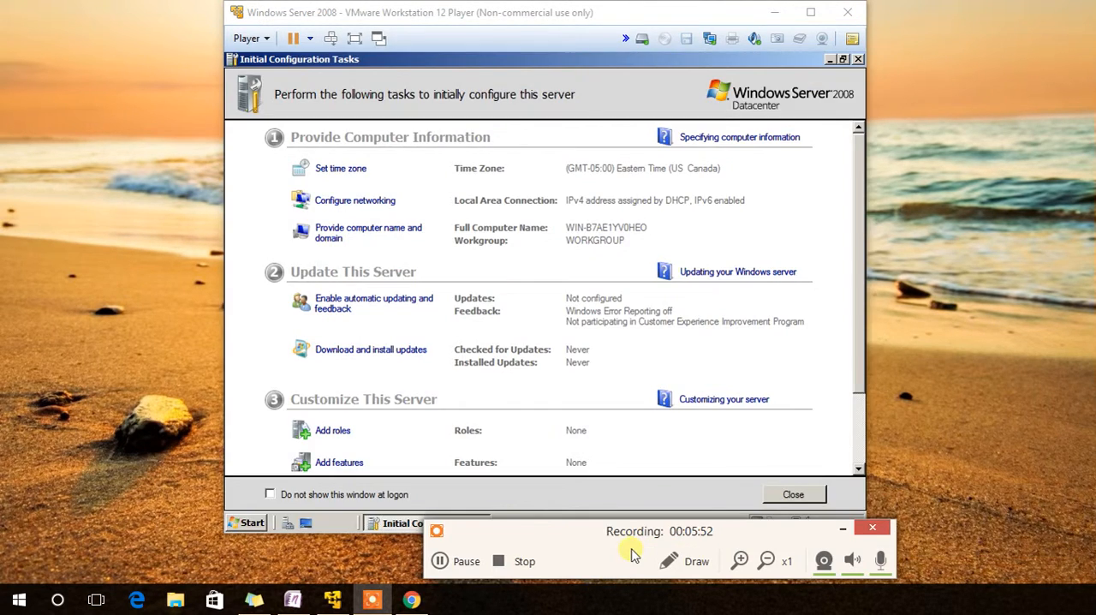
pyautogui.moveTo(592, 534); pyautogui.dragTo(517, 524)
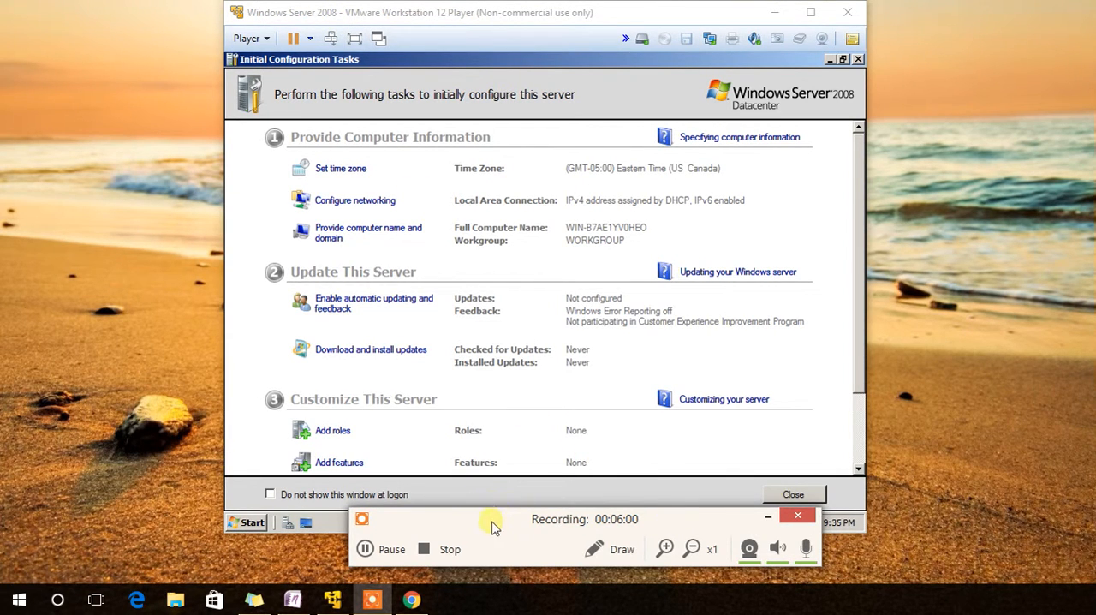
pyautogui.moveTo(487, 516); pyautogui.dragTo(475, 519)
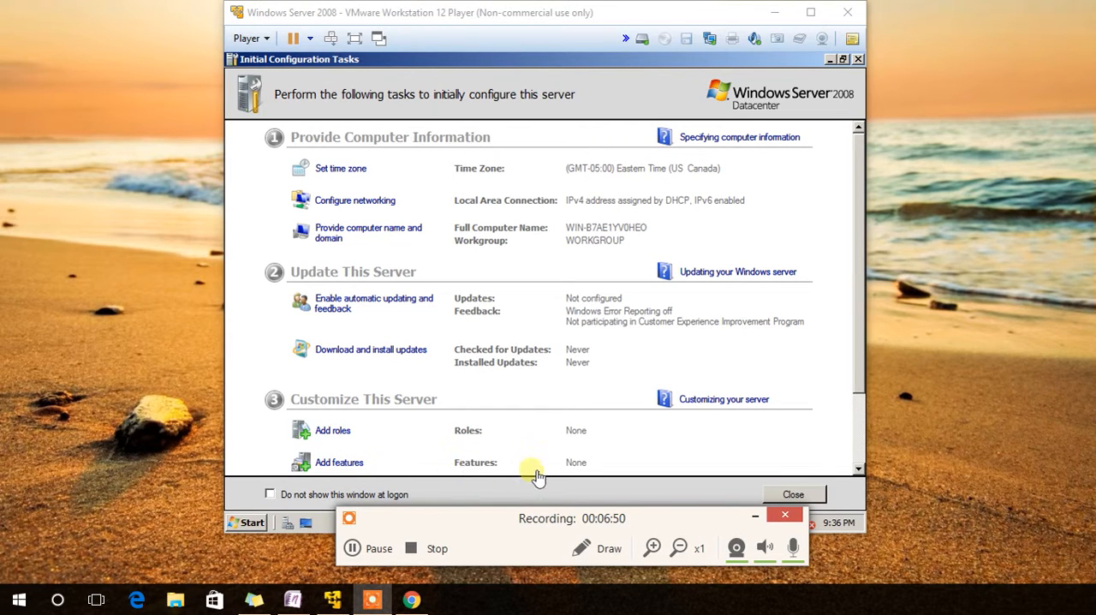
# Look through the server's initial configuration tasks and check its date, time and time zone settings.
pyautogui.click(856, 381)
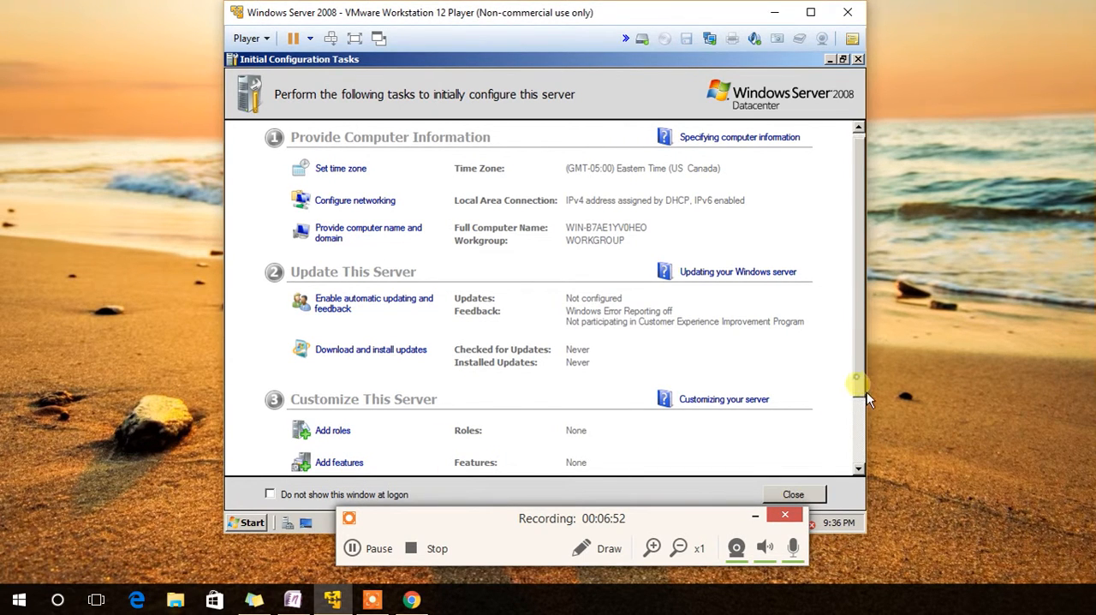
pyautogui.click(860, 467)
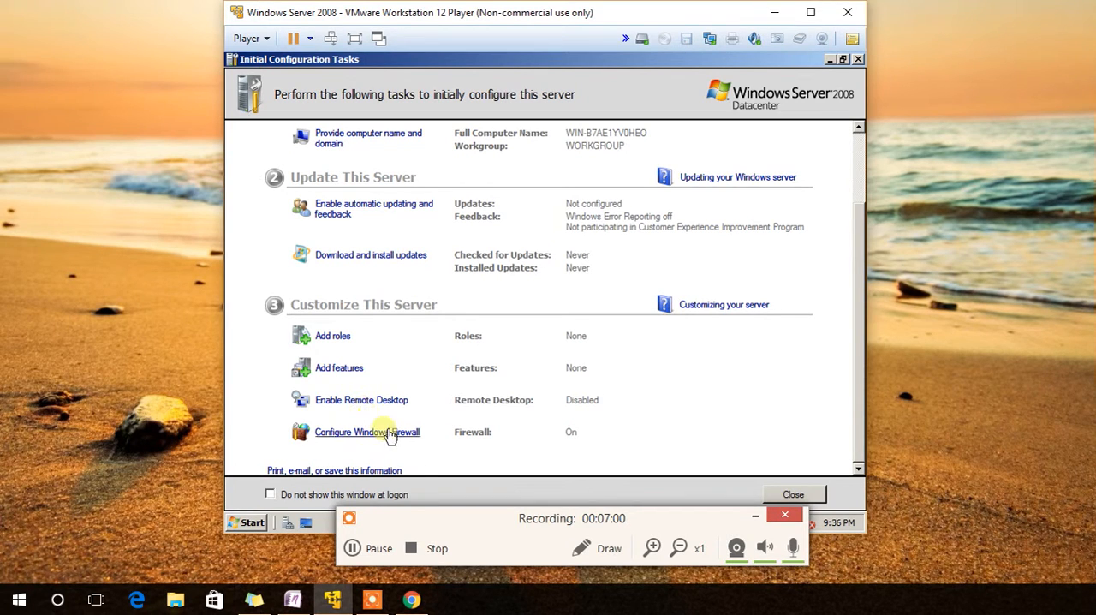
pyautogui.scroll(1, 544, 404)
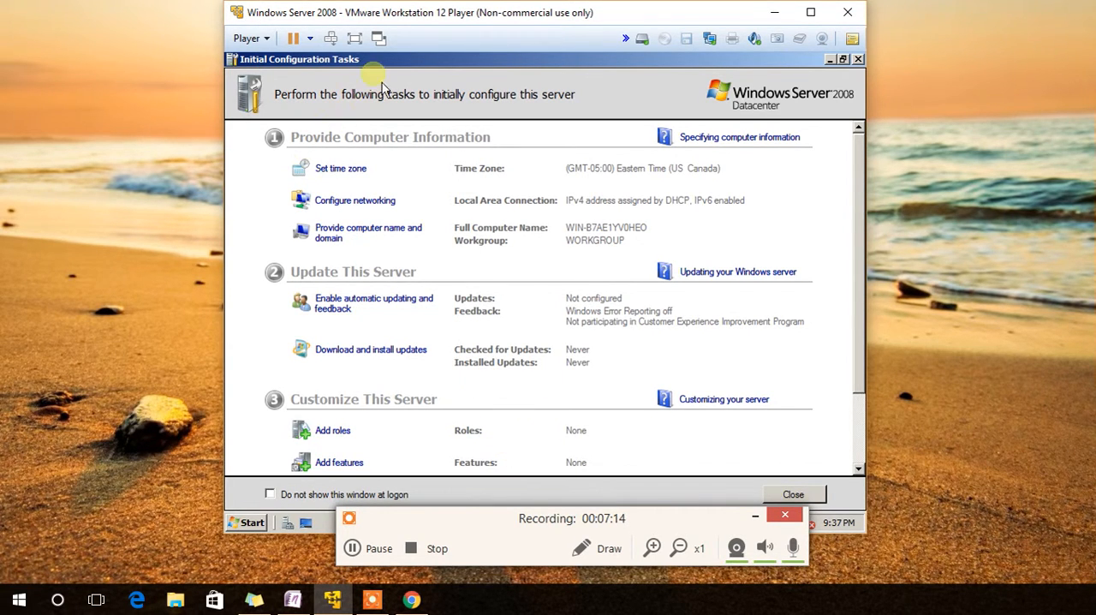
pyautogui.click(342, 170)
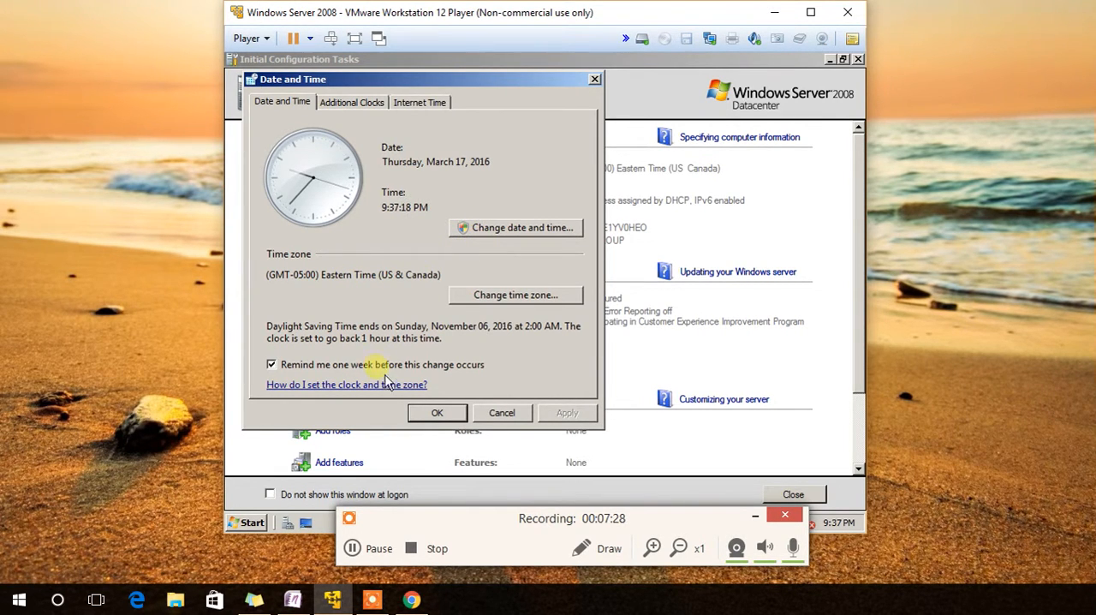
pyautogui.click(437, 413)
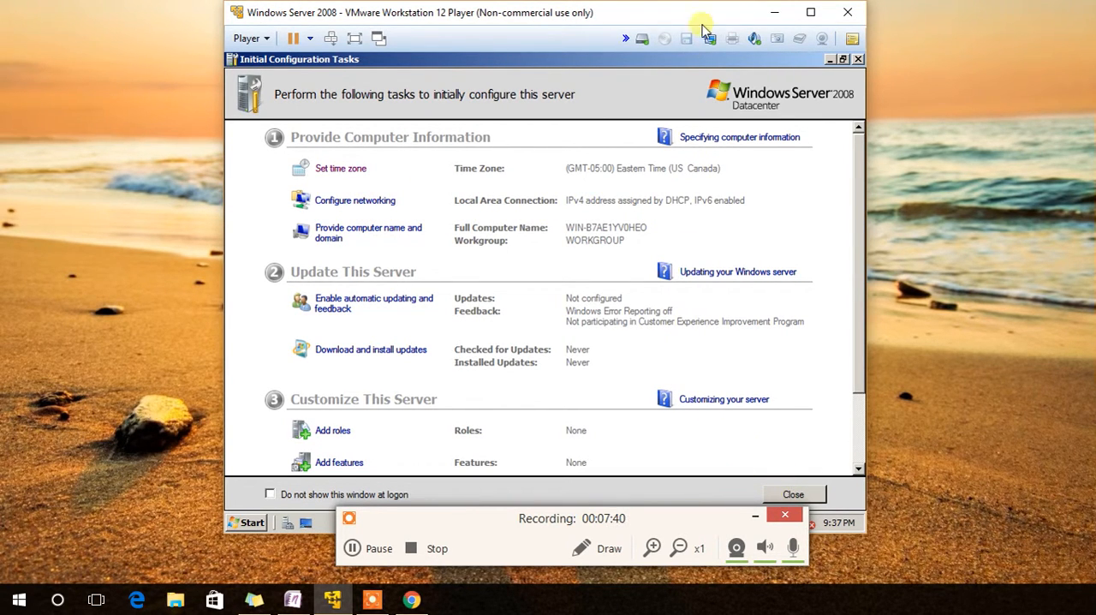
# Change the virtual machine's network adapter to a bridged connection to the physical network.
pyautogui.click(754, 514)
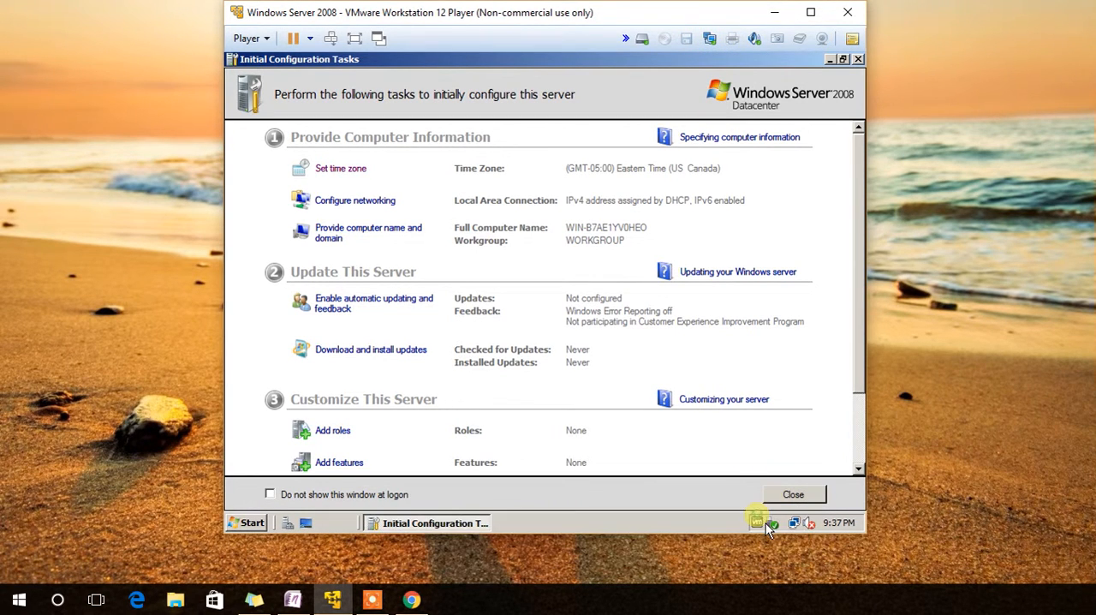
pyautogui.click(709, 40)
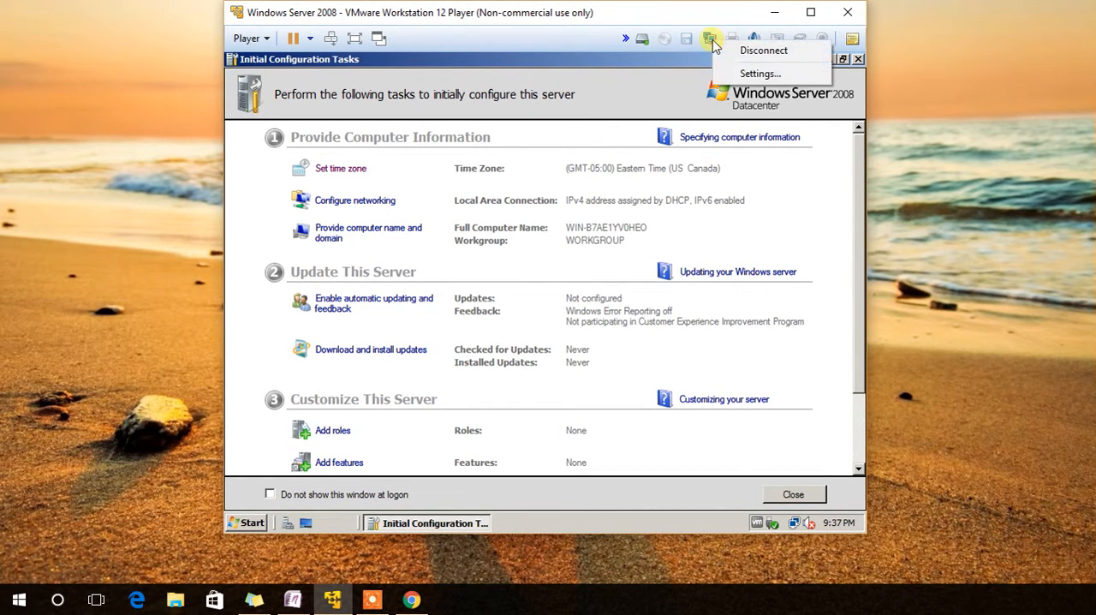
pyautogui.click(759, 74)
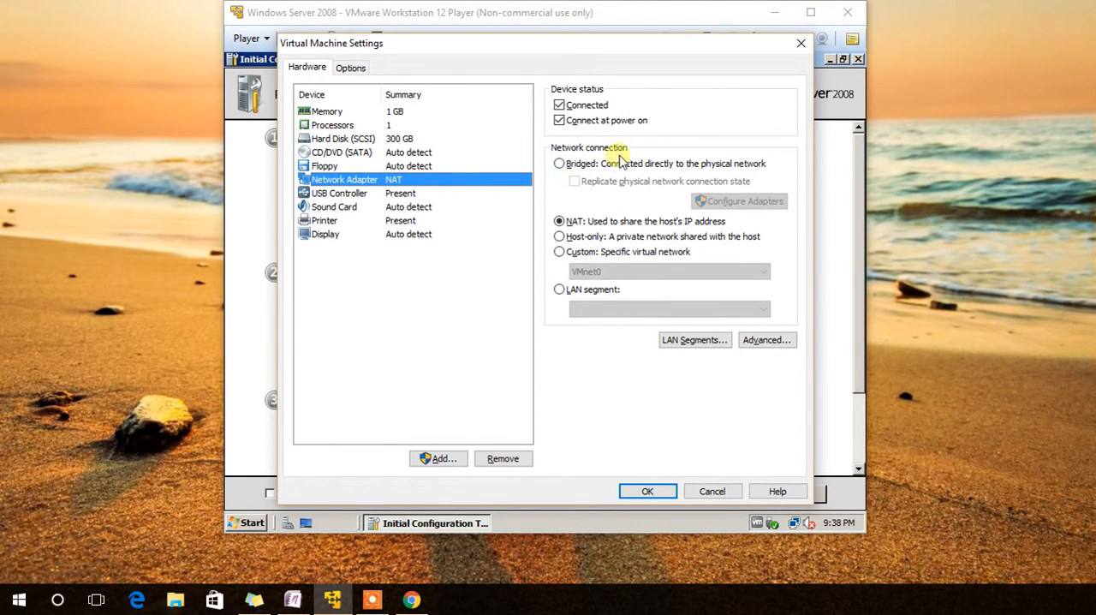
pyautogui.click(558, 164)
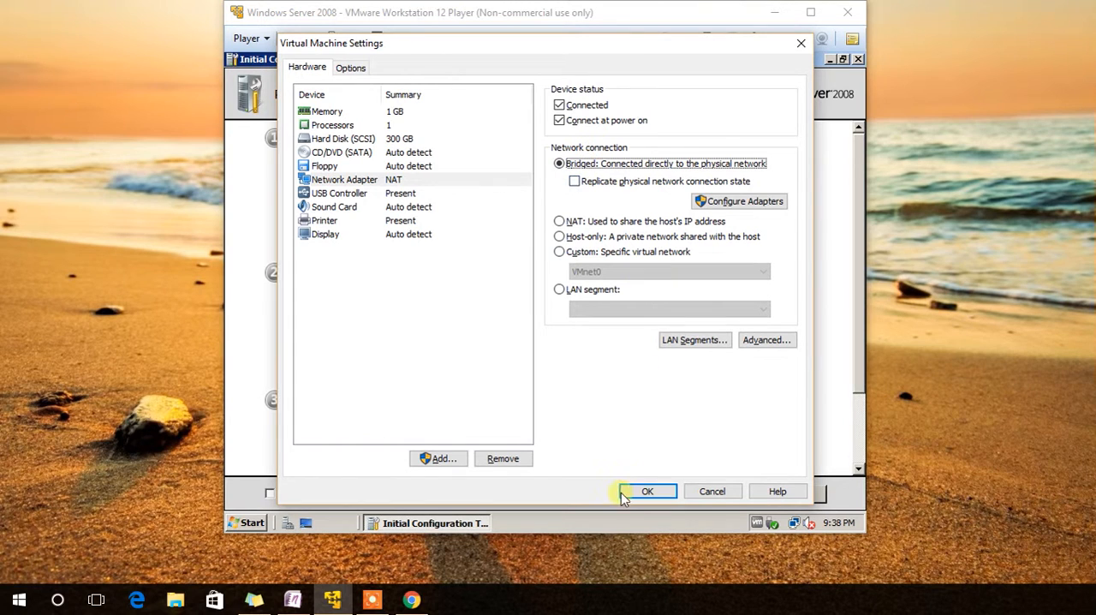
pyautogui.click(646, 493)
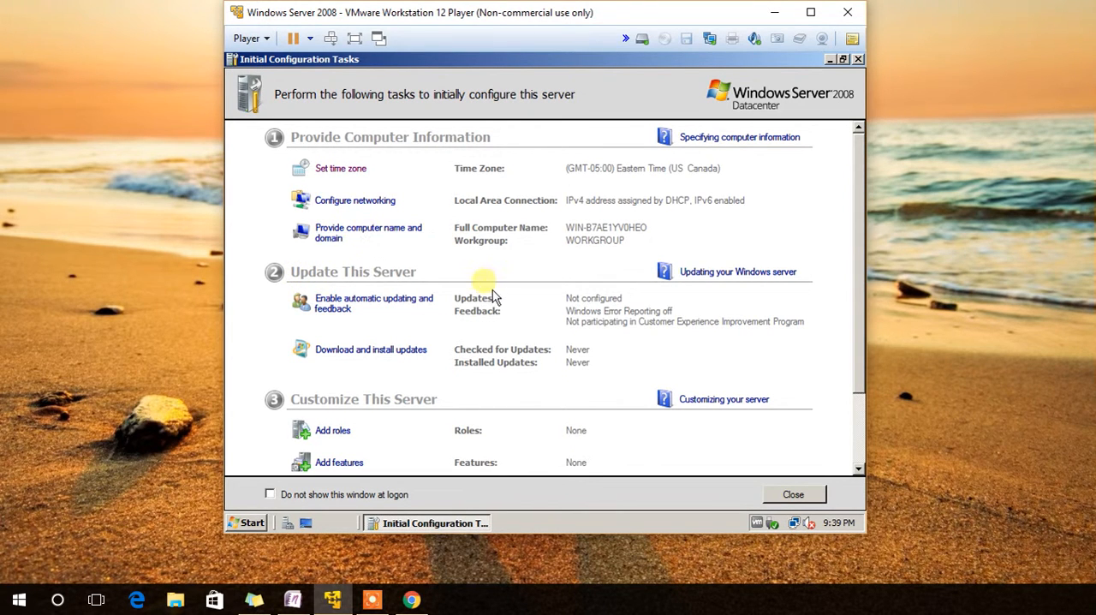
# Open the server's network connections from the initial configuration tasks and select Local Area Connection.
pyautogui.click(355, 200)
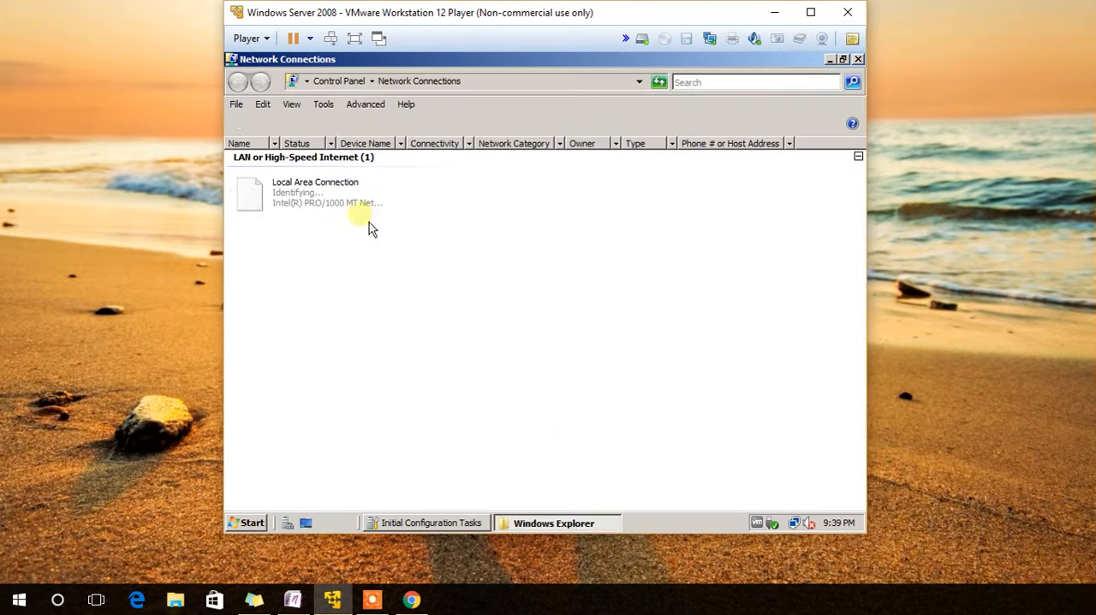
pyautogui.click(301, 205)
pyautogui.rightClick(303, 209)
pyautogui.click(253, 238)
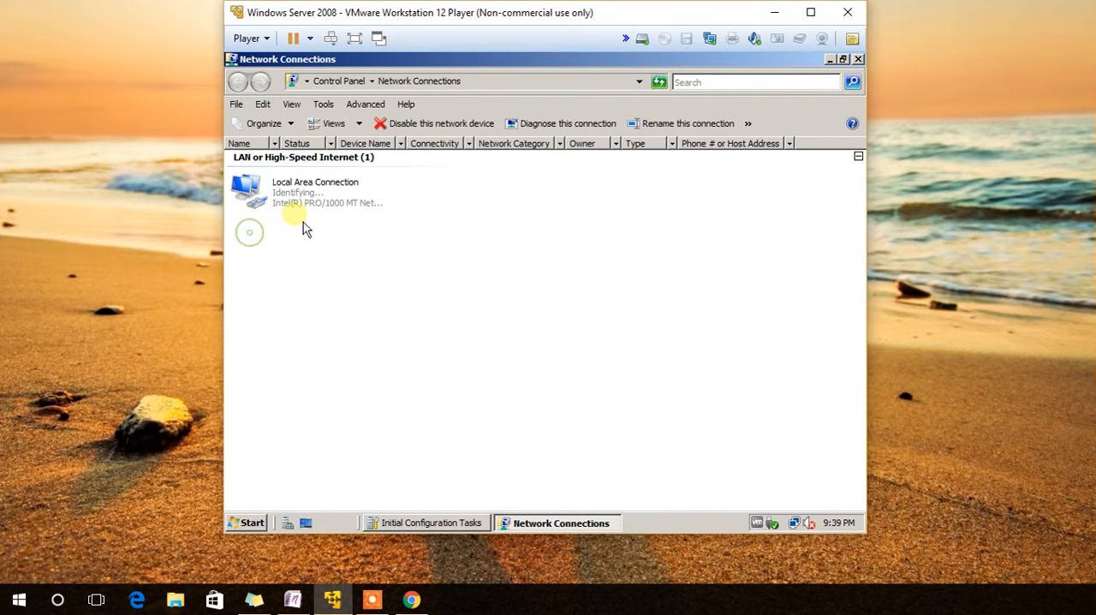
pyautogui.click(312, 211)
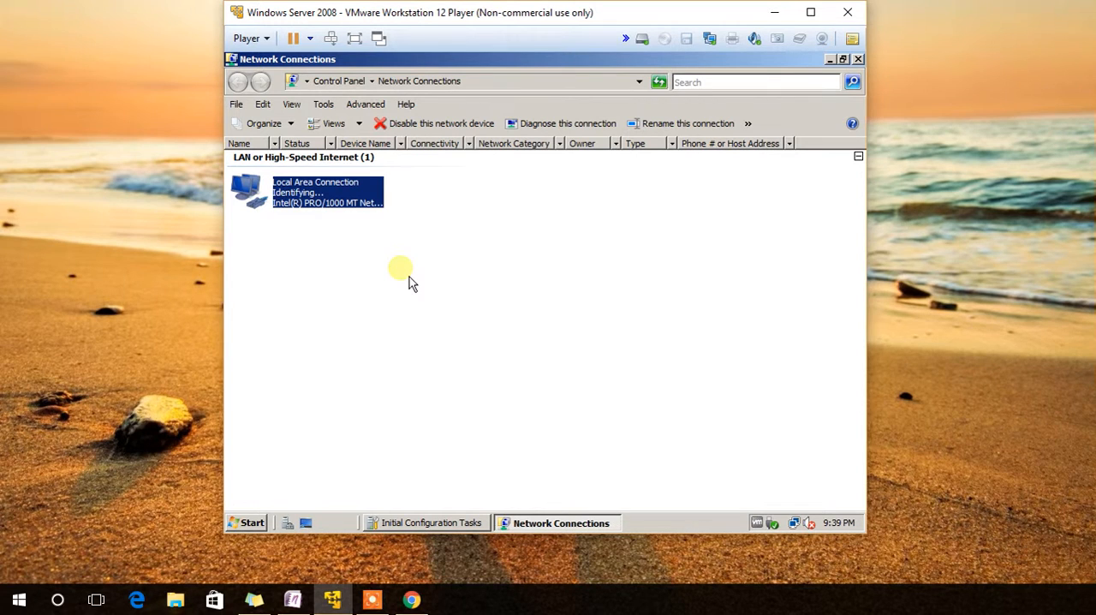
pyautogui.click(369, 602)
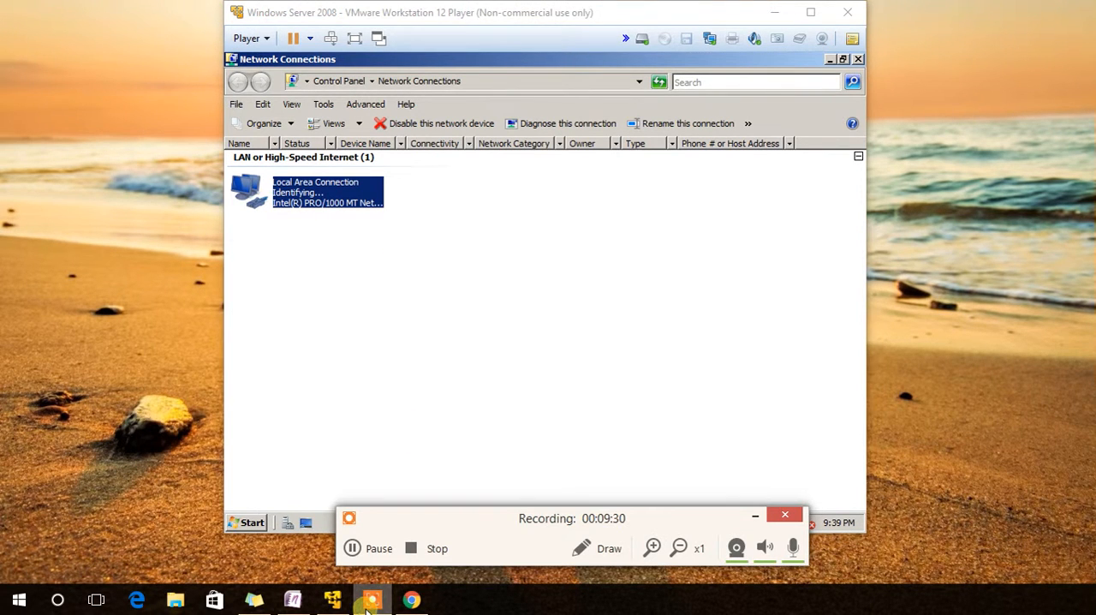